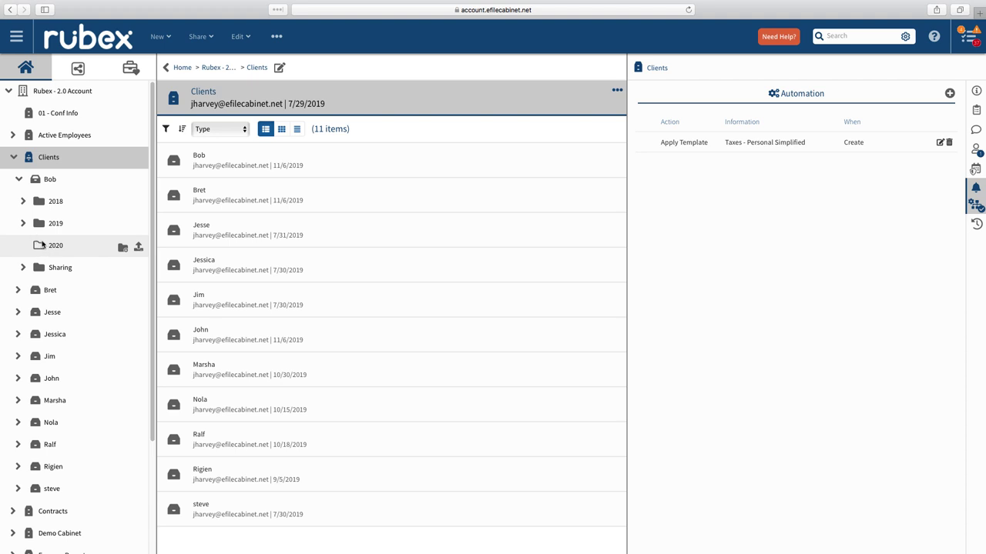
Check the first client's 2019 subfolders and open the Taxes - Personal Simplified template from the EFC Templates library, expanding its 2019 folder.
click(24, 223)
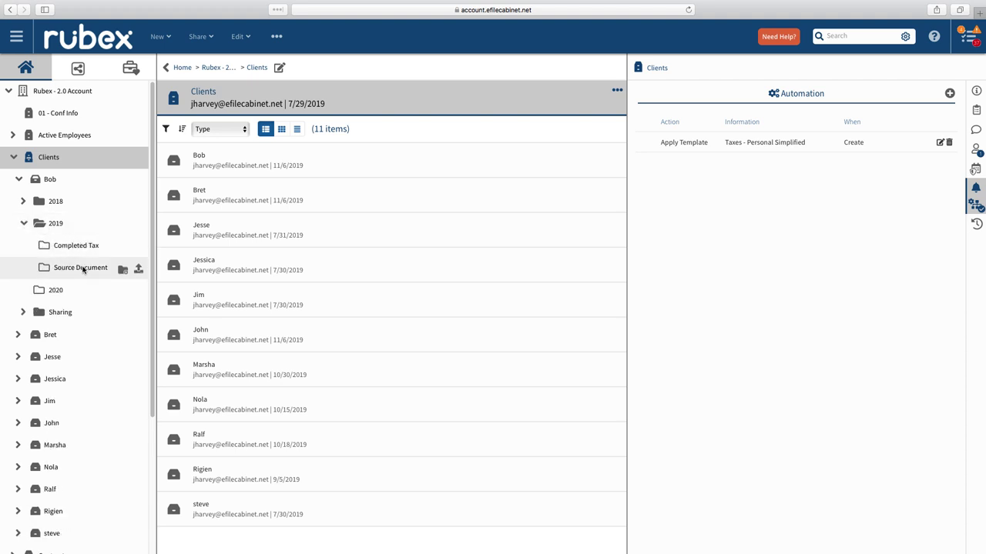
click(24, 224)
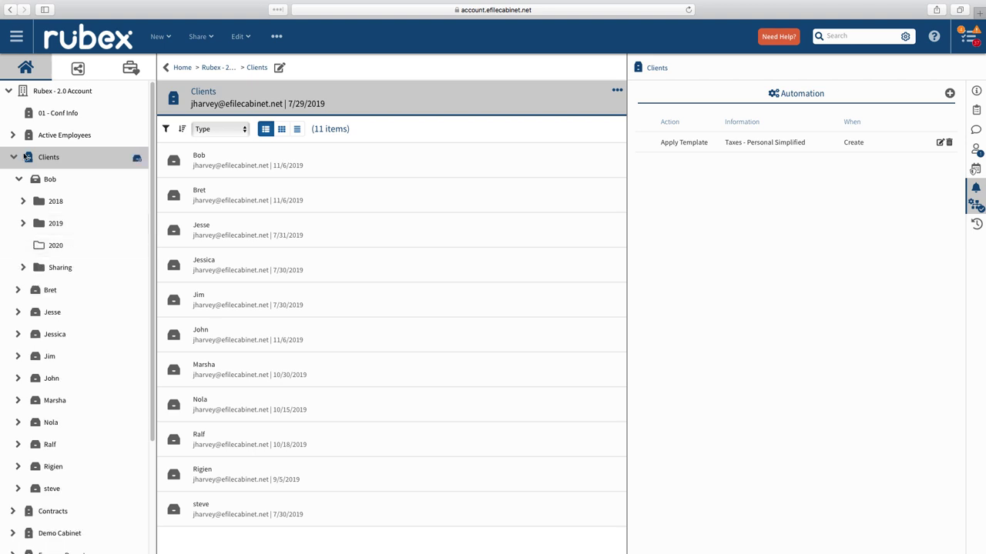
click(16, 36)
click(52, 128)
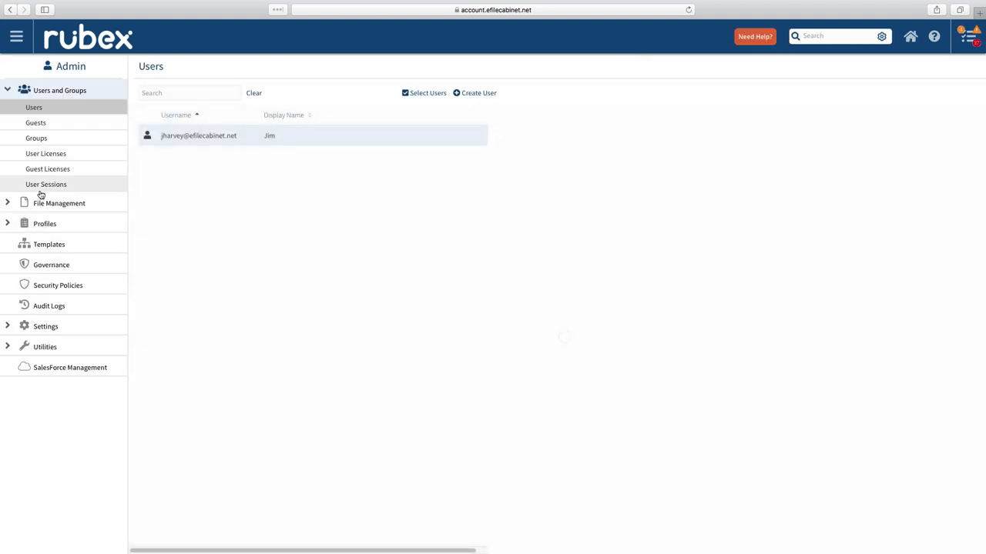
click(48, 244)
click(199, 137)
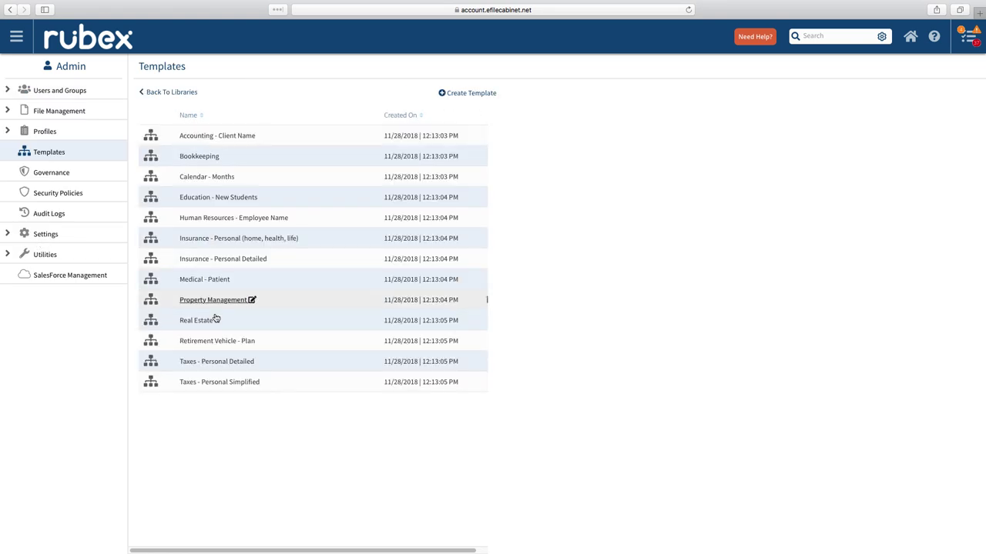
click(209, 380)
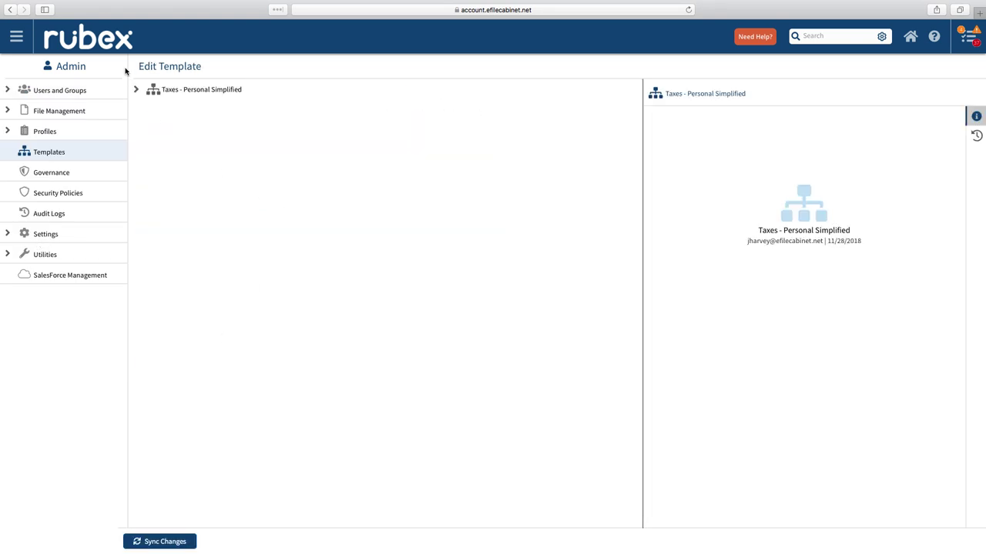
click(135, 89)
click(141, 133)
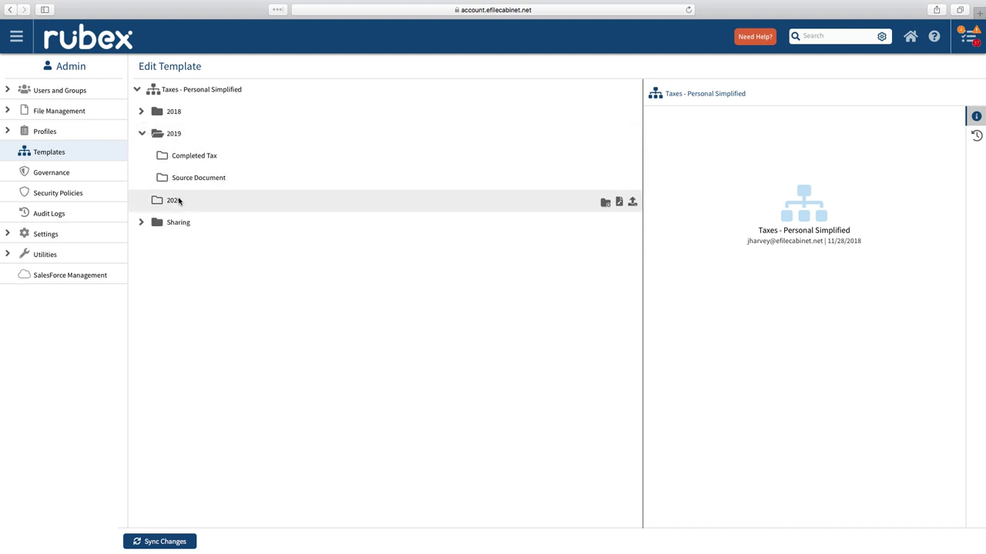
Add a subfolder named Completed Tax inside the template's 2020 folder.
click(177, 200)
right_click(178, 201)
click(205, 209)
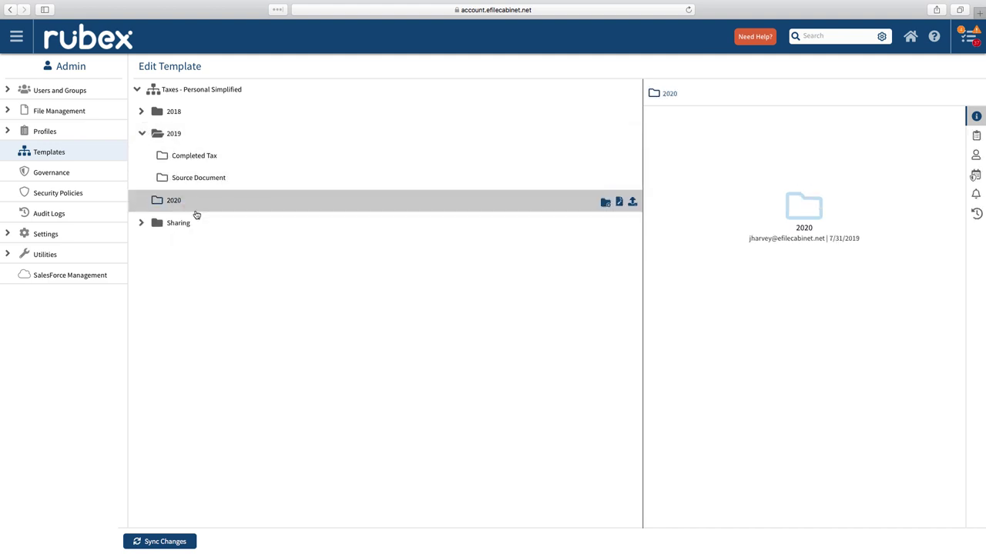
text(Comp)
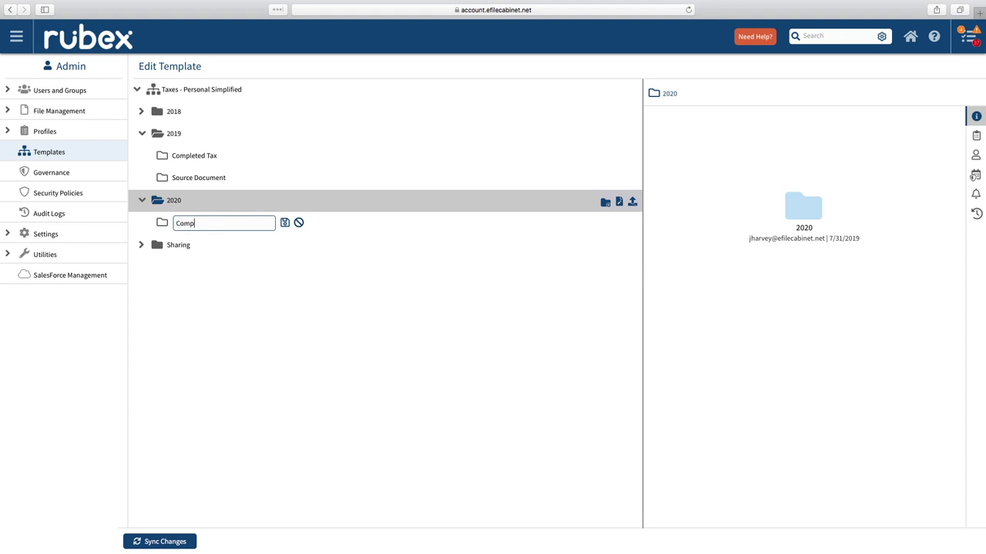
text(leted Tax)
key(Return)
Add a Source Document subfolder inside the template's 2020 folder and sync the template changes to all areas using it.
right_click(230, 203)
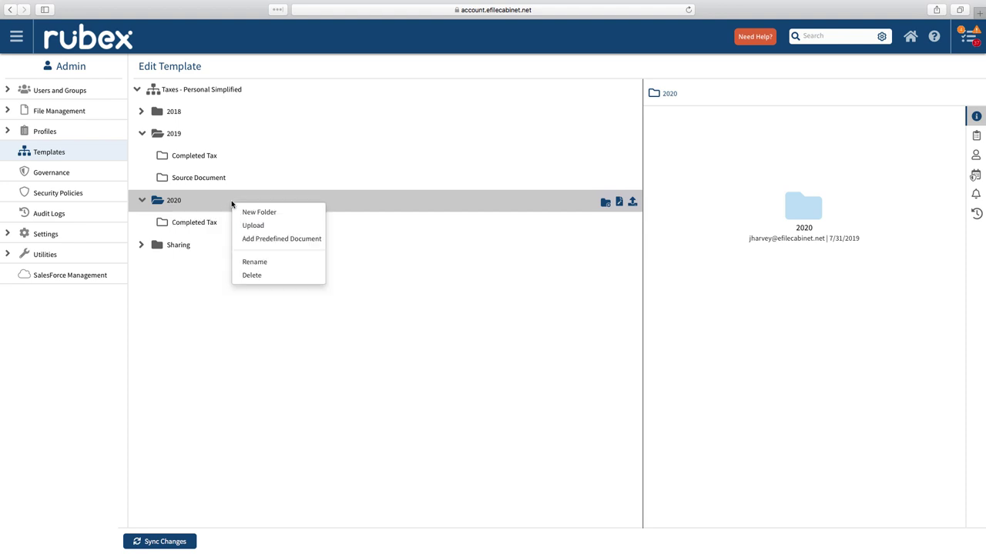
click(267, 215)
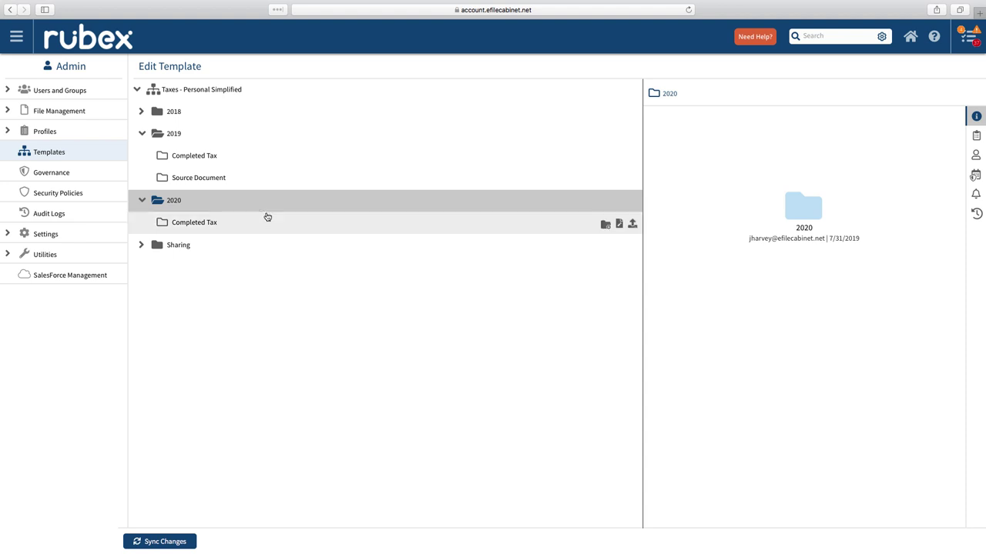
text(Source)
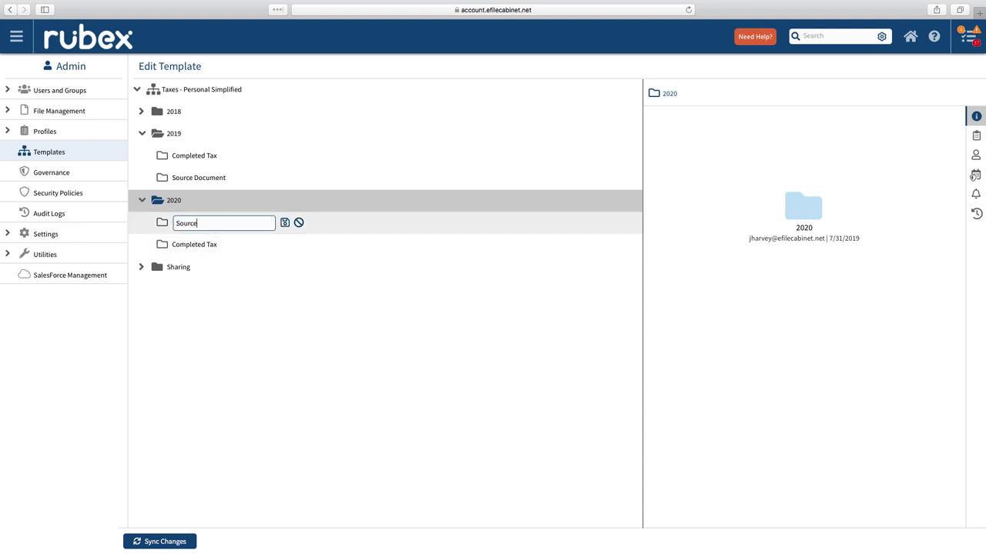
text( Document)
key(Return)
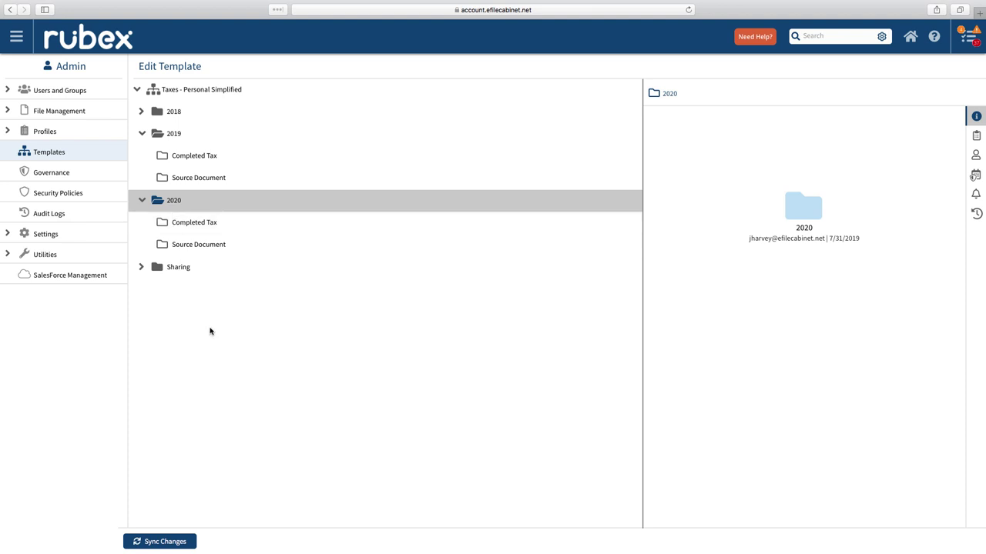
click(158, 542)
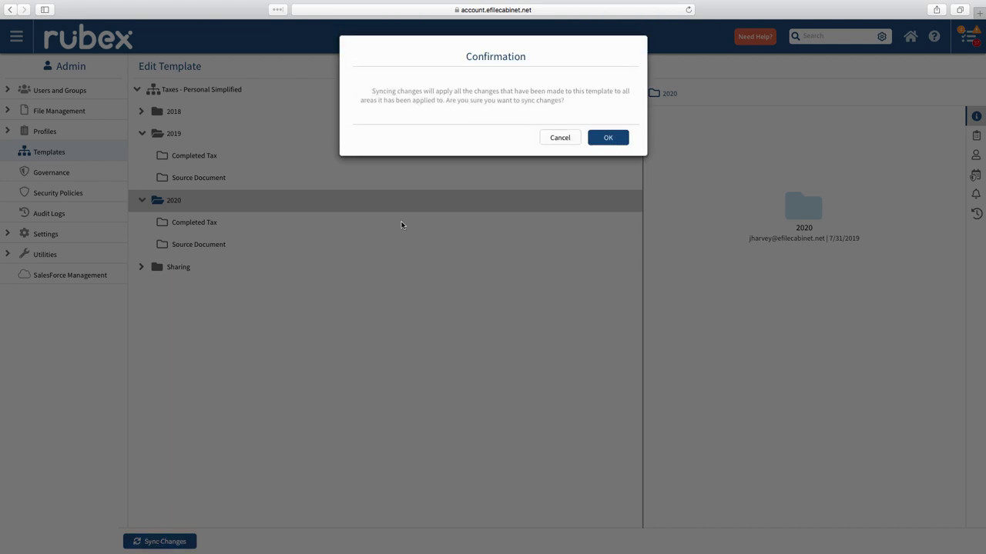
click(600, 138)
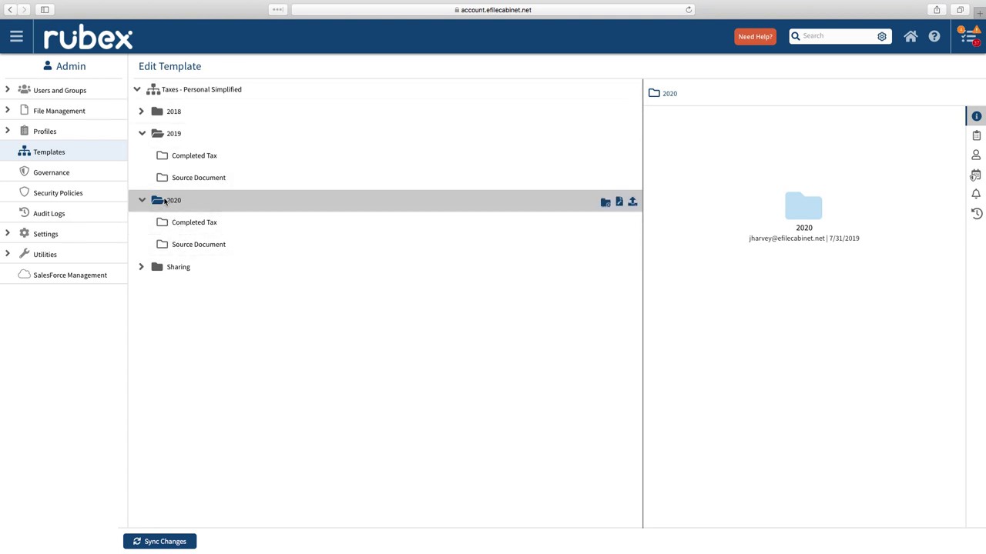
Return to the Clients cabinet and inspect the 2020 subfolders in the first two client drawers.
mouse_move(636, 16)
click(689, 21)
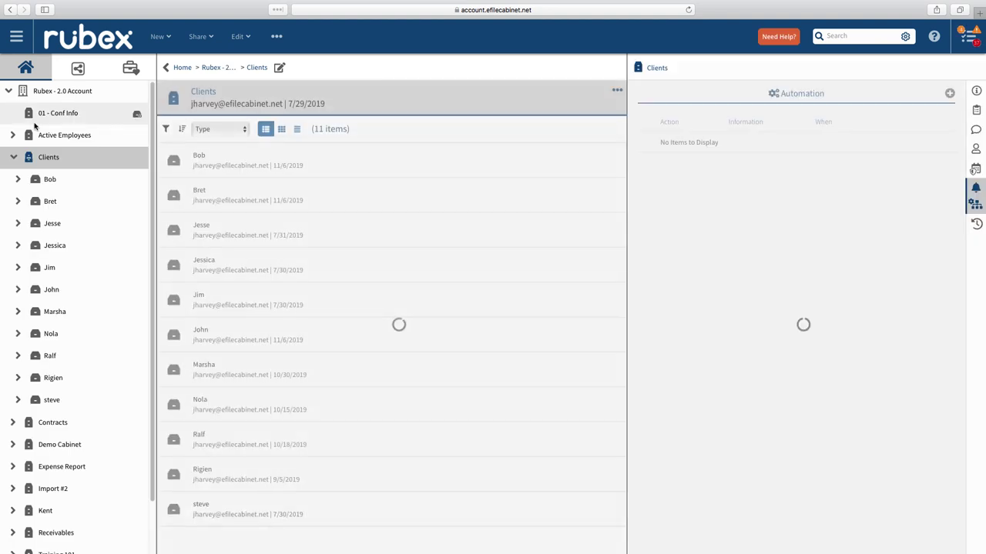
click(16, 180)
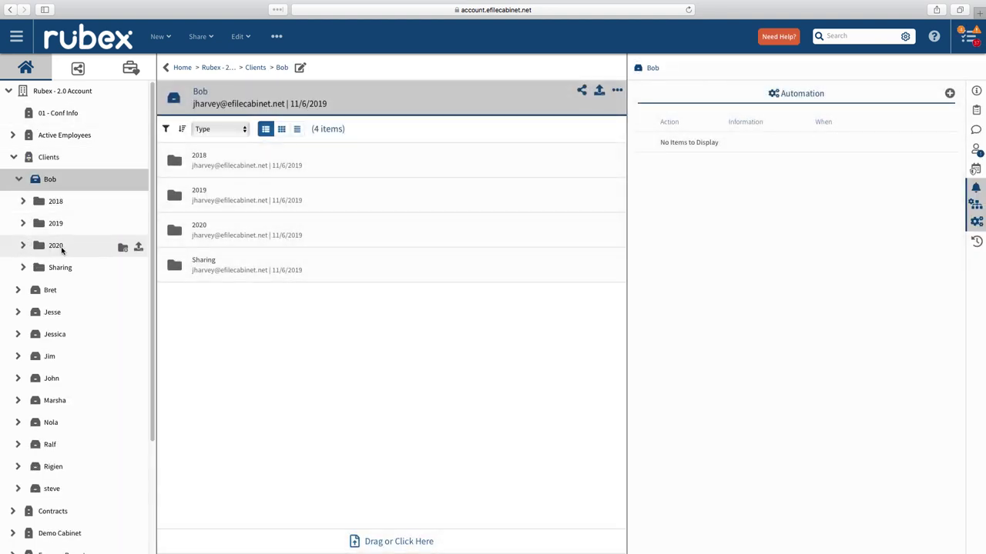
click(24, 246)
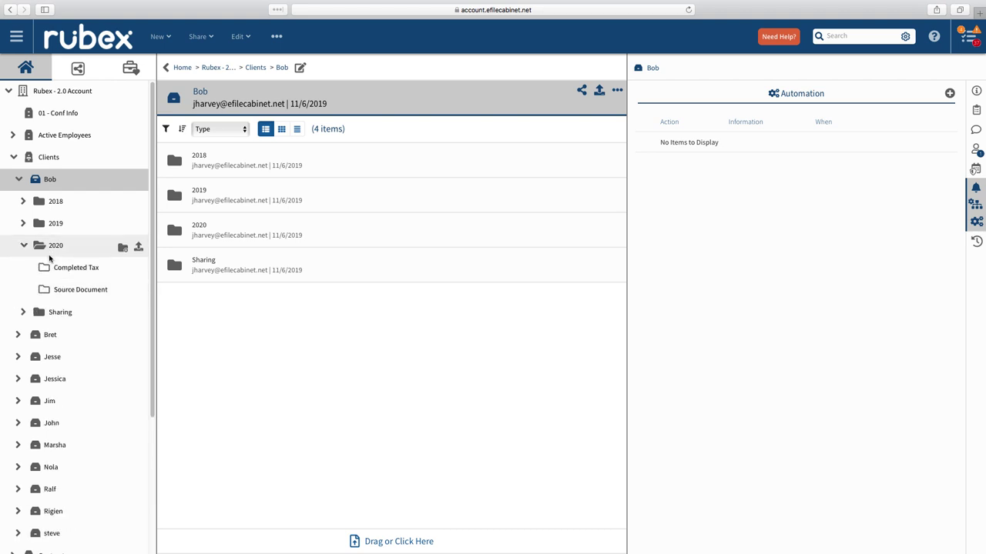
click(17, 179)
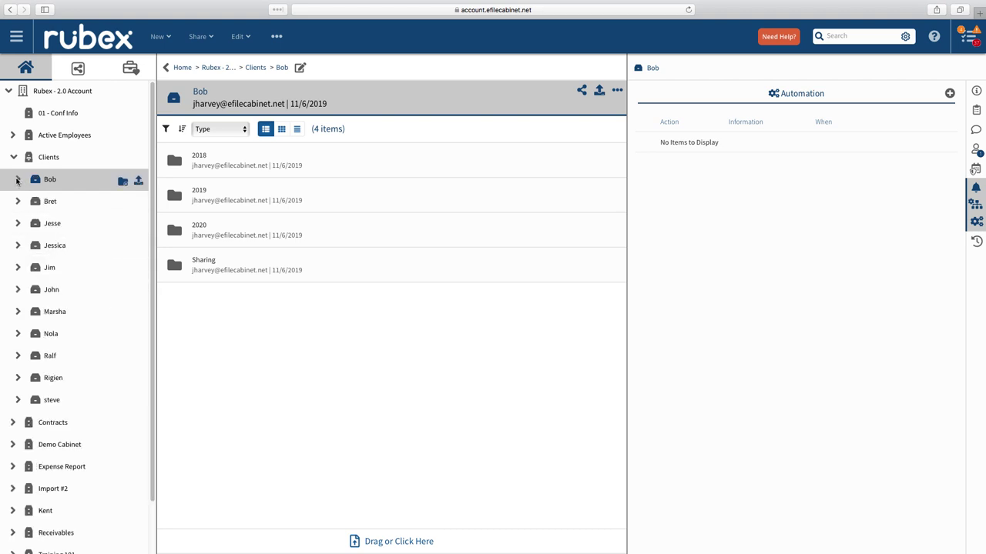
click(19, 201)
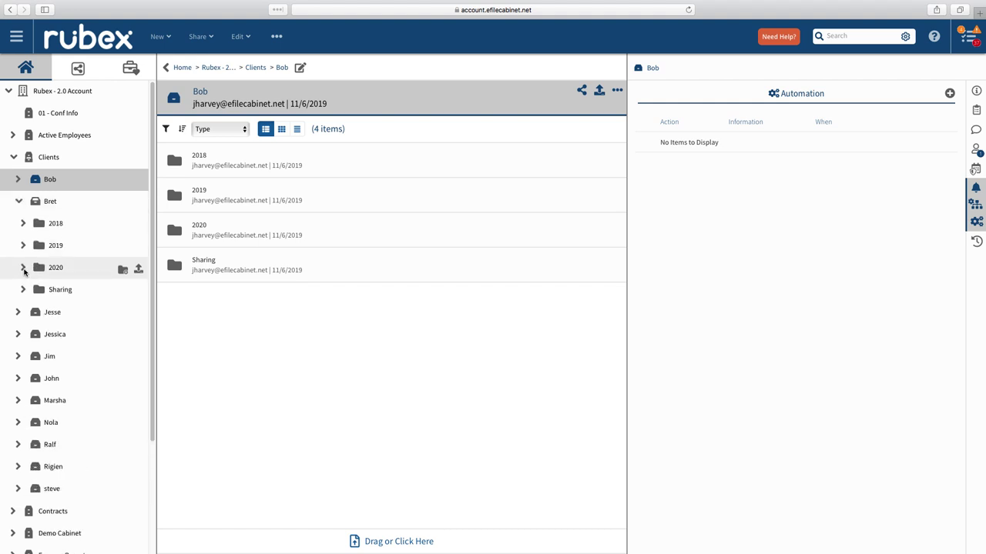
click(23, 268)
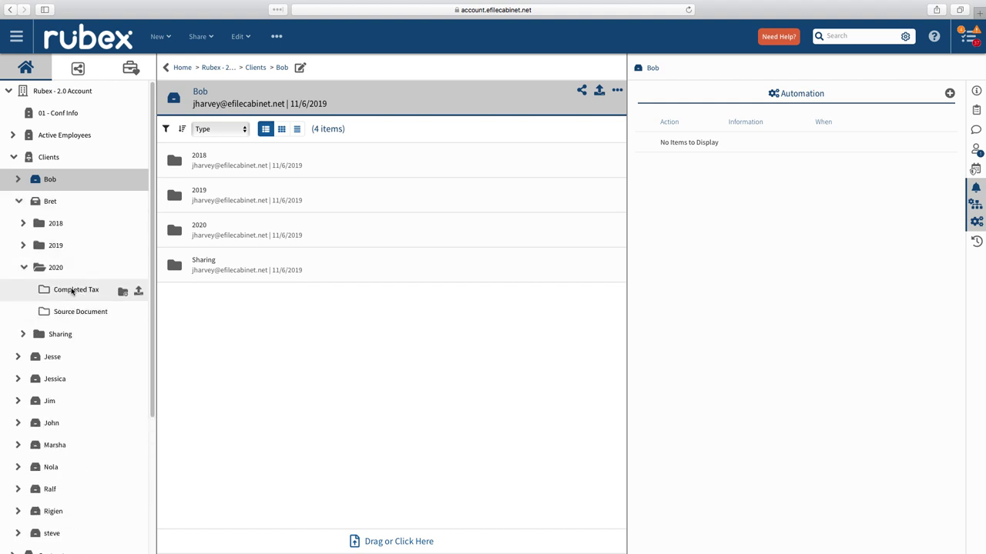
click(23, 268)
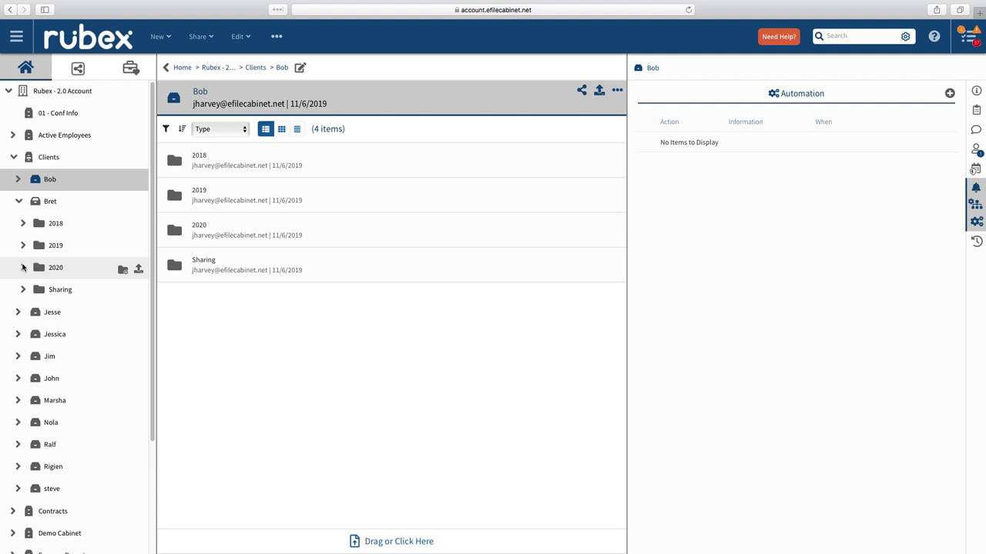
click(19, 201)
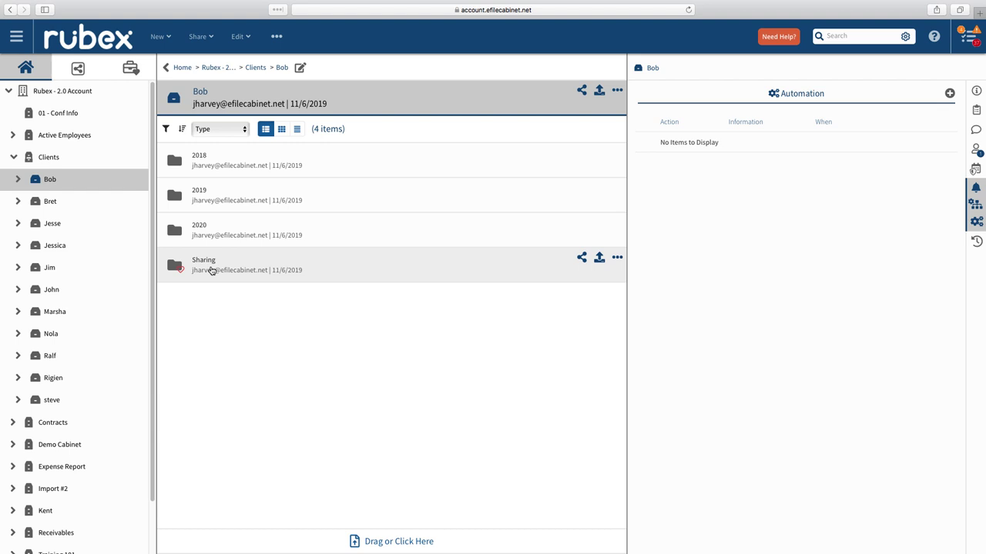
Reopen the Taxes - Personal Simplified template, expand its Sharing folder and view the actions available for that folder.
click(16, 36)
click(47, 128)
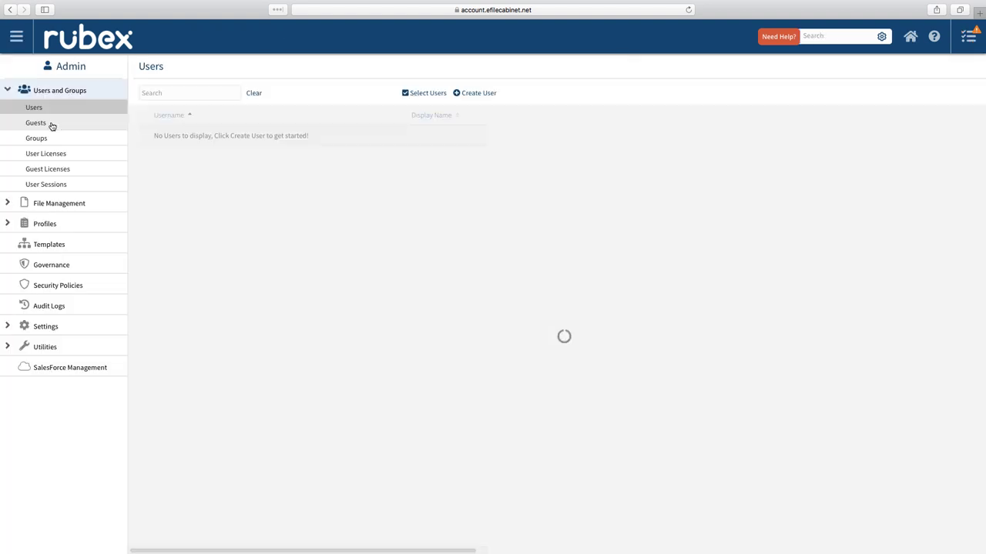
click(43, 243)
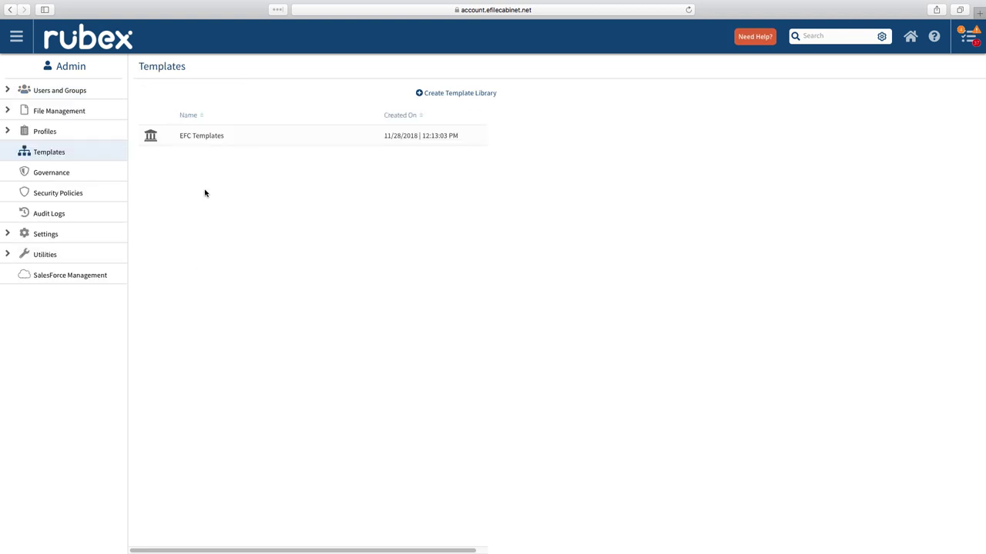
click(203, 135)
click(206, 385)
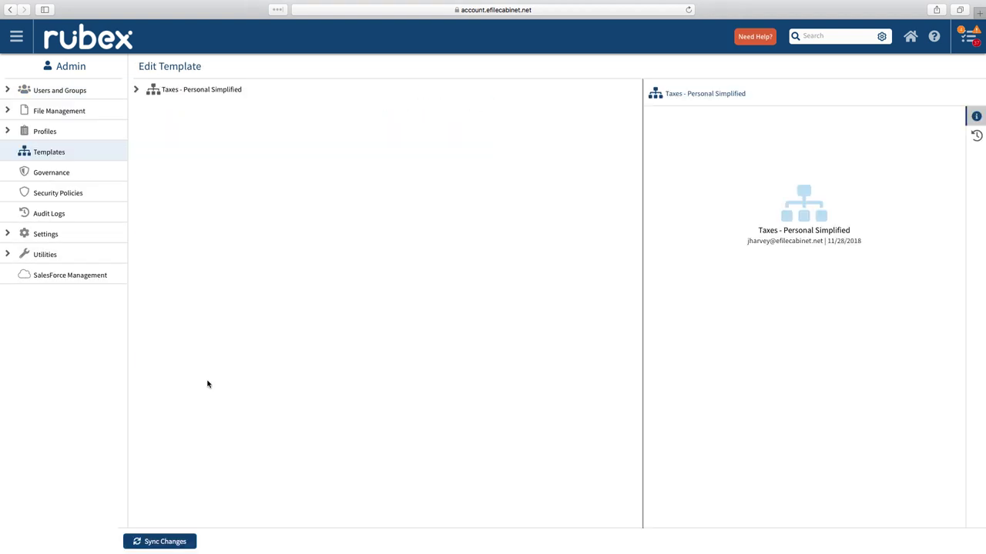
click(137, 89)
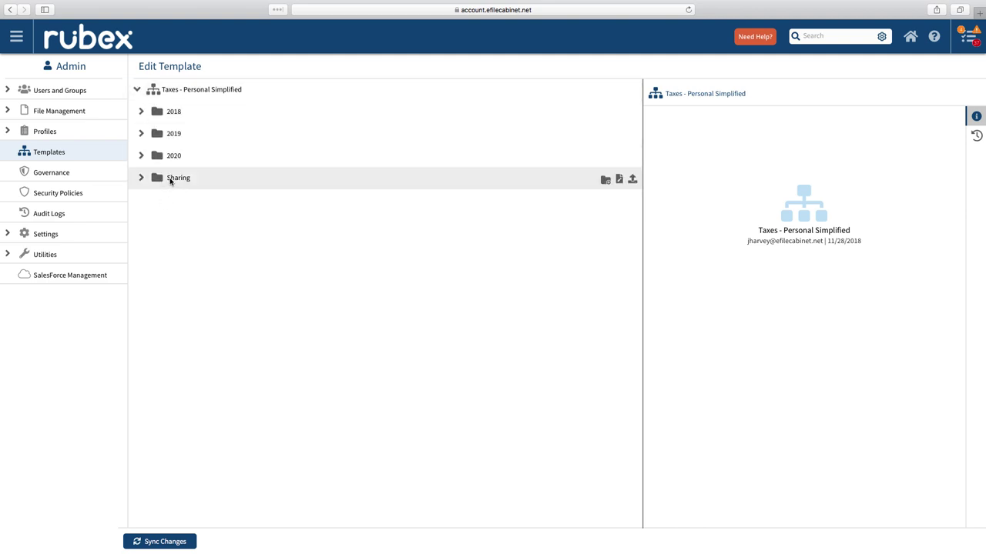
click(170, 179)
right_click(213, 180)
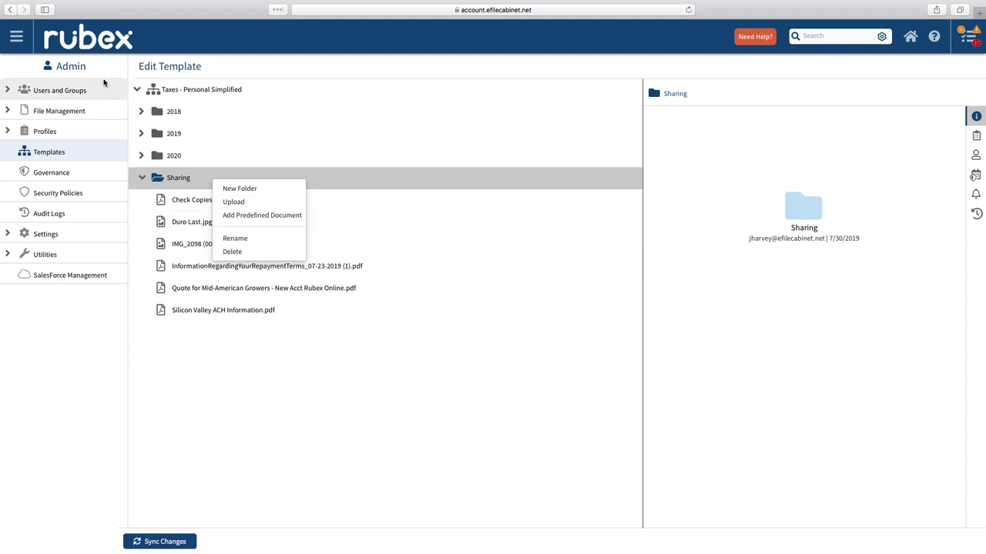
Return to the first client's drawer and collapse its 2020 folder to review the top-level folders.
click(101, 44)
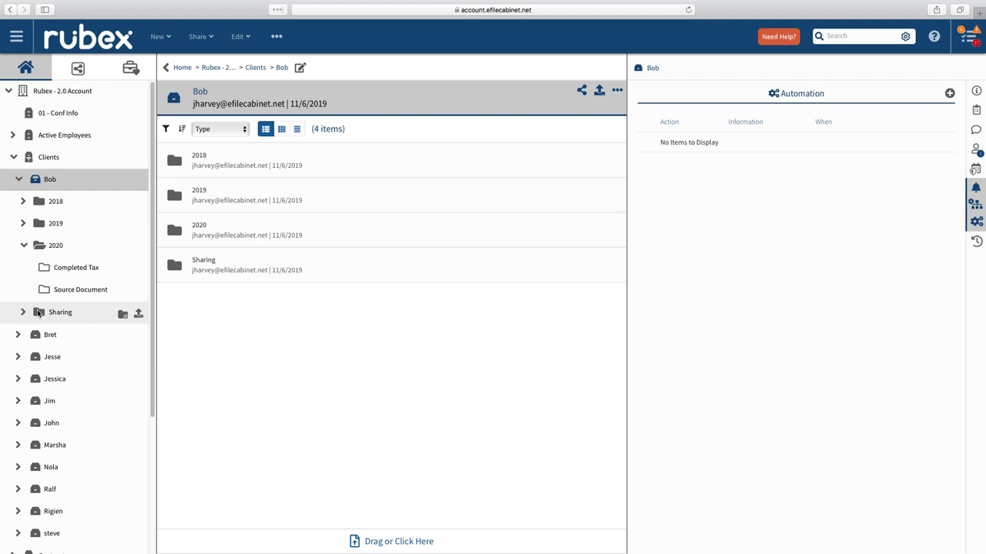
click(24, 244)
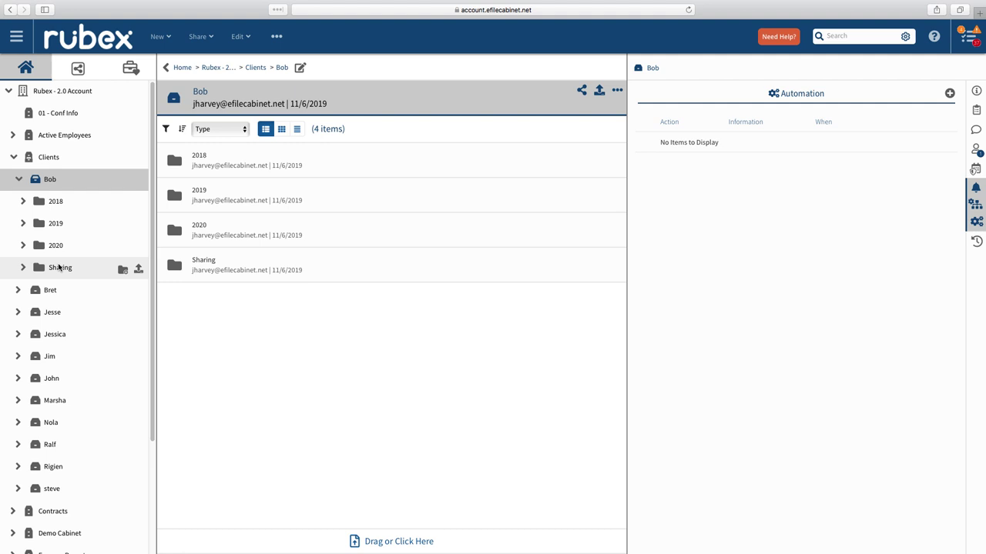
scroll(54, 288, down, 1)
scroll(54, 290, up, 1)
scroll(48, 276, down, 1)
scroll(48, 271, up, 1)
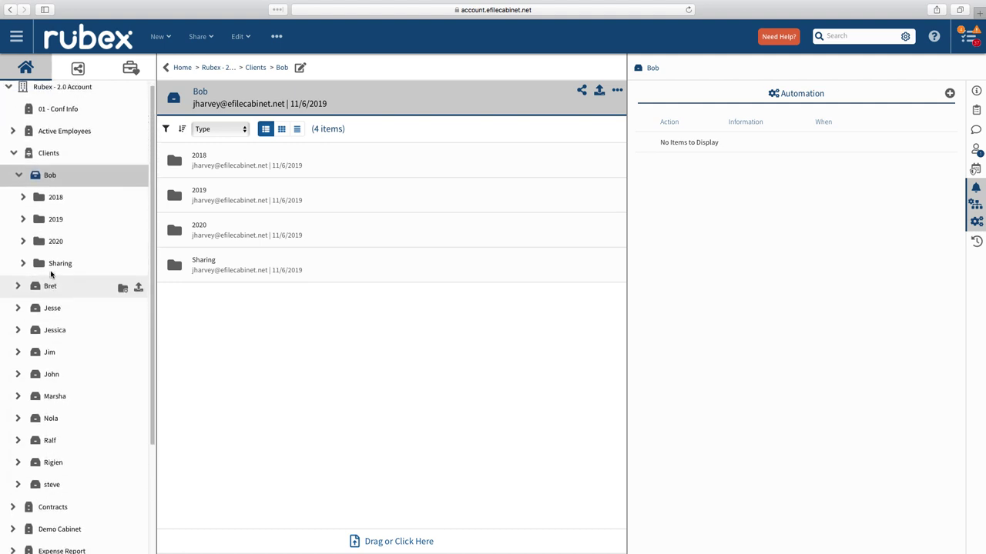